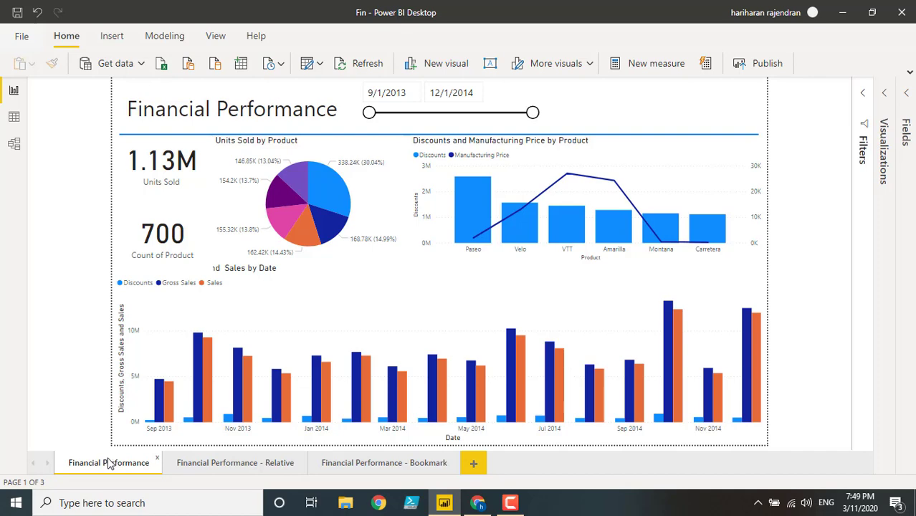
Check the Date slicer's start and end calendars, then go to the Financial Performance - Relative page
{"action": "left_click", "coordinate": [515, 91]}
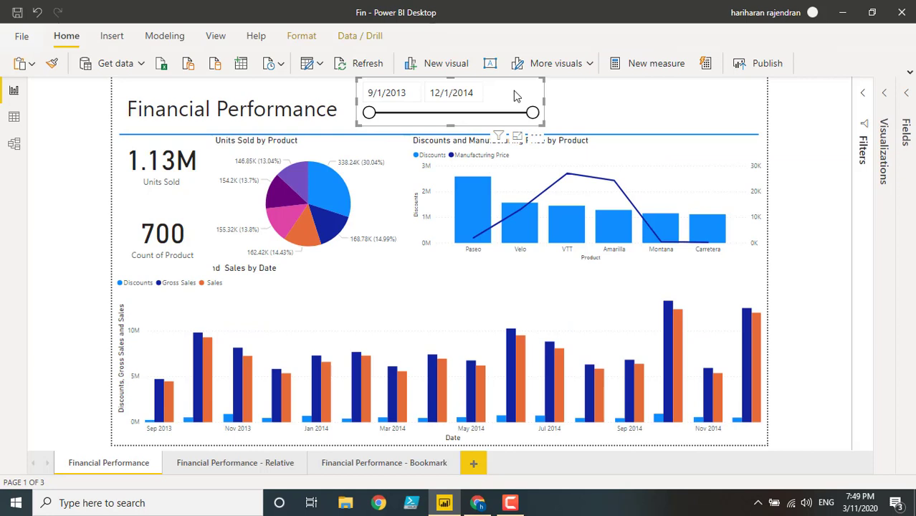
{"action": "left_click", "coordinate": [468, 93]}
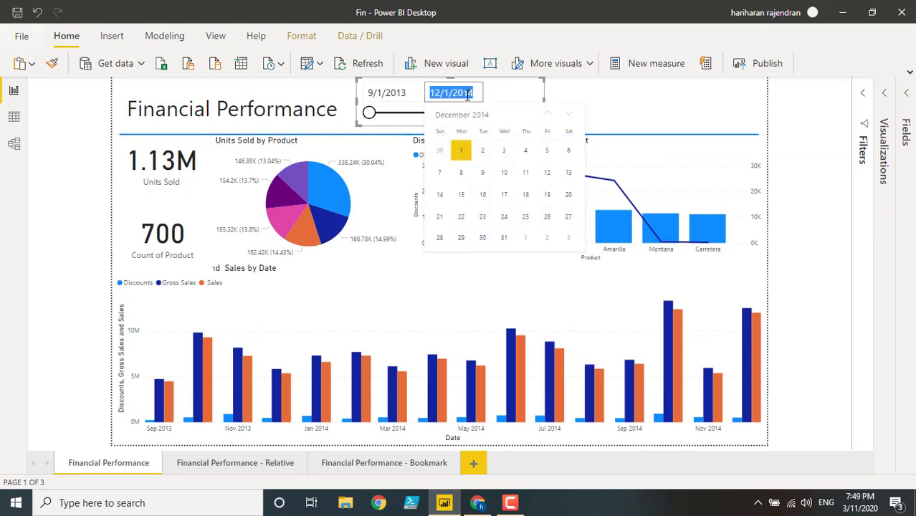
{"action": "left_click", "coordinate": [401, 93]}
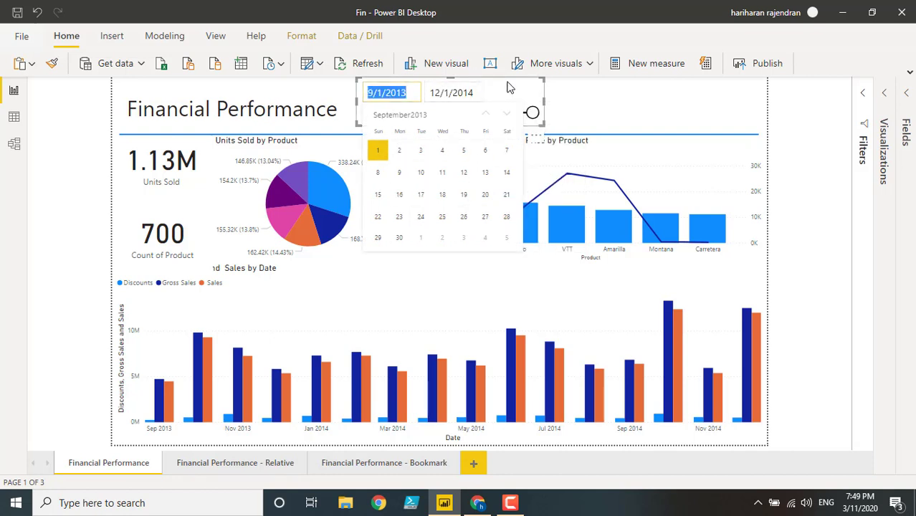
{"action": "key", "text": "Escape"}
{"action": "left_click", "coordinate": [219, 466]}
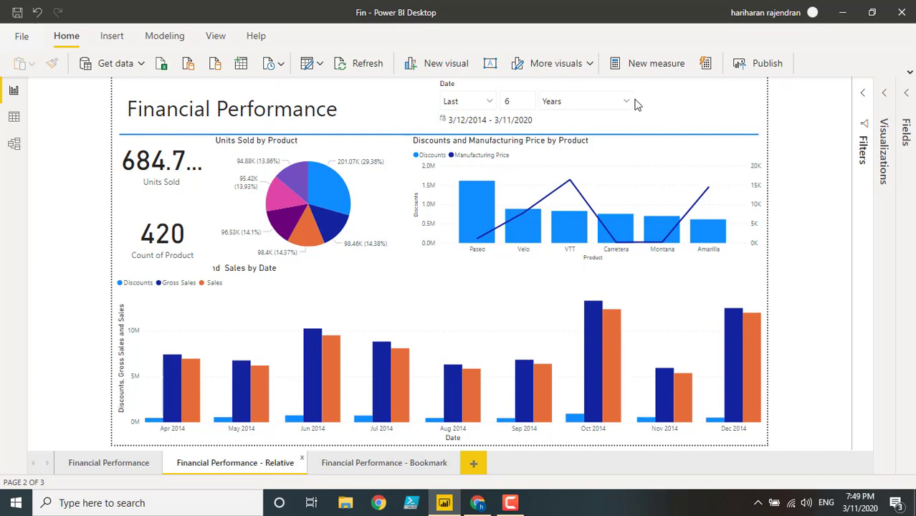
{"action": "left_click", "coordinate": [522, 87]}
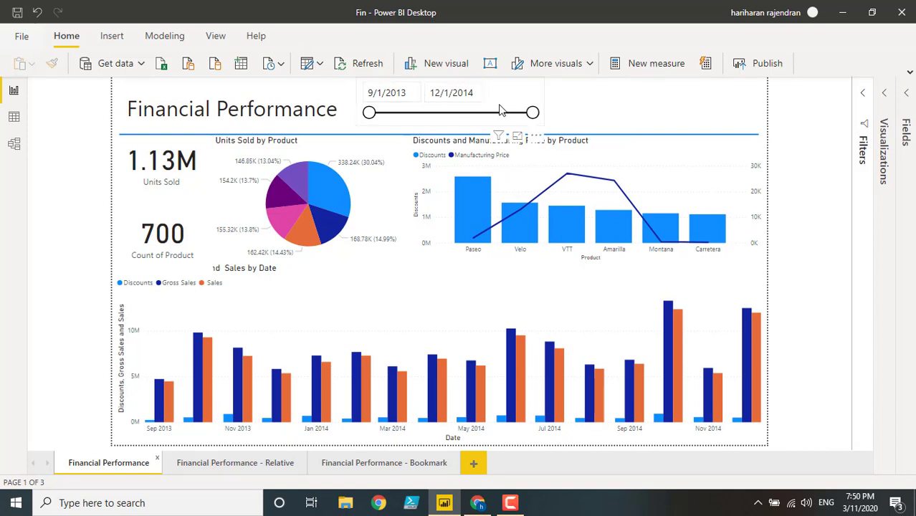
{"action": "left_click", "coordinate": [247, 465]}
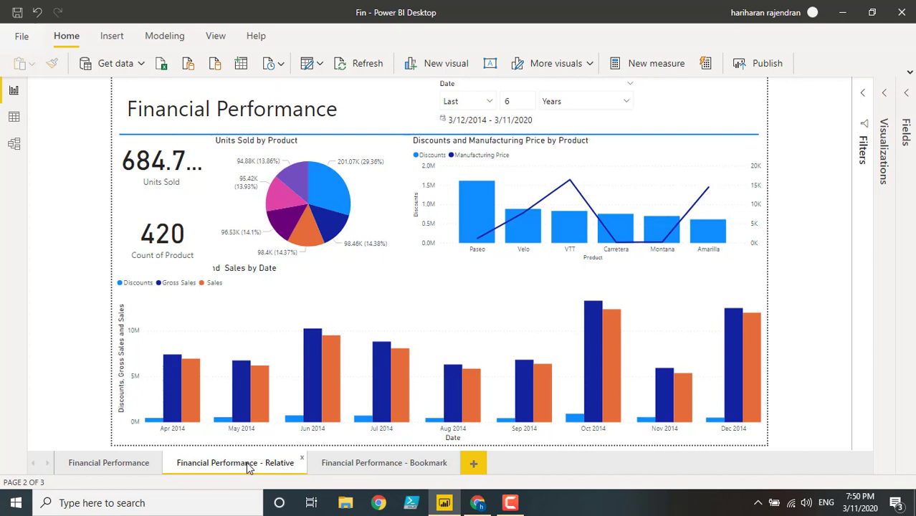
{"action": "mouse_move", "coordinate": [373, 463]}
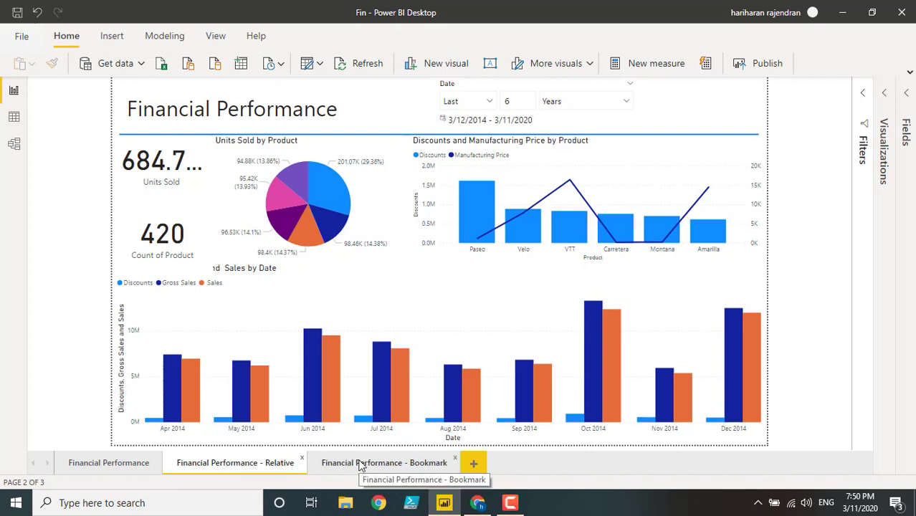
On the Financial Performance - Bookmark page, swap the Date slicer between date range and last 6 years
{"action": "left_click", "coordinate": [362, 466]}
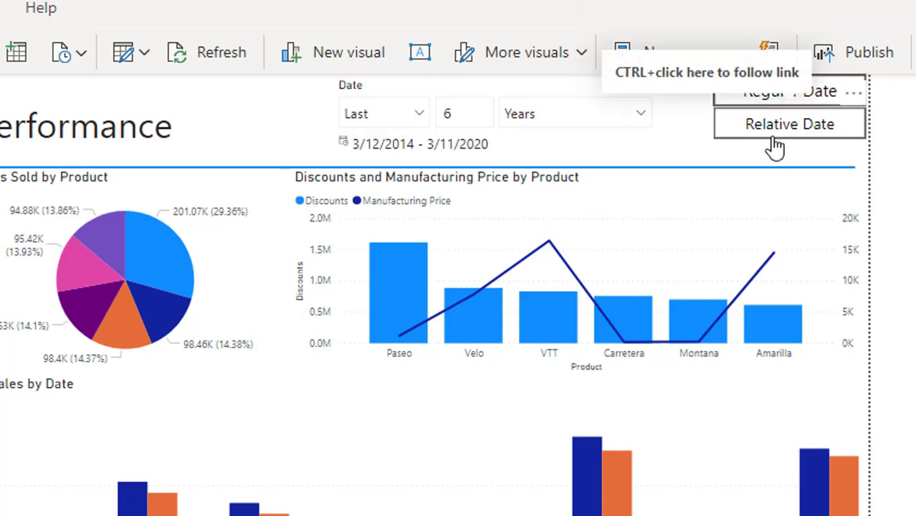
{"action": "left_click", "coordinate": [776, 143], "text": "ctrl"}
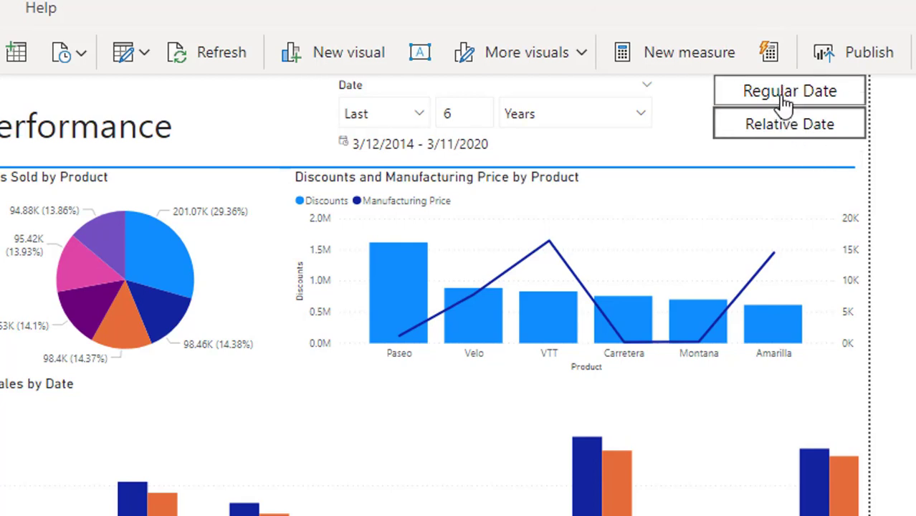
{"action": "left_click", "coordinate": [784, 102], "text": "ctrl"}
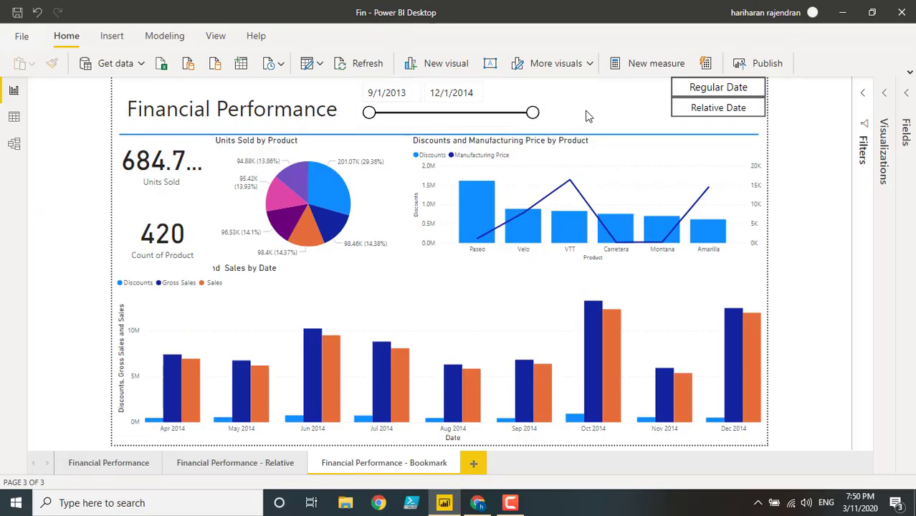
{"action": "left_click", "coordinate": [714, 113], "text": "ctrl"}
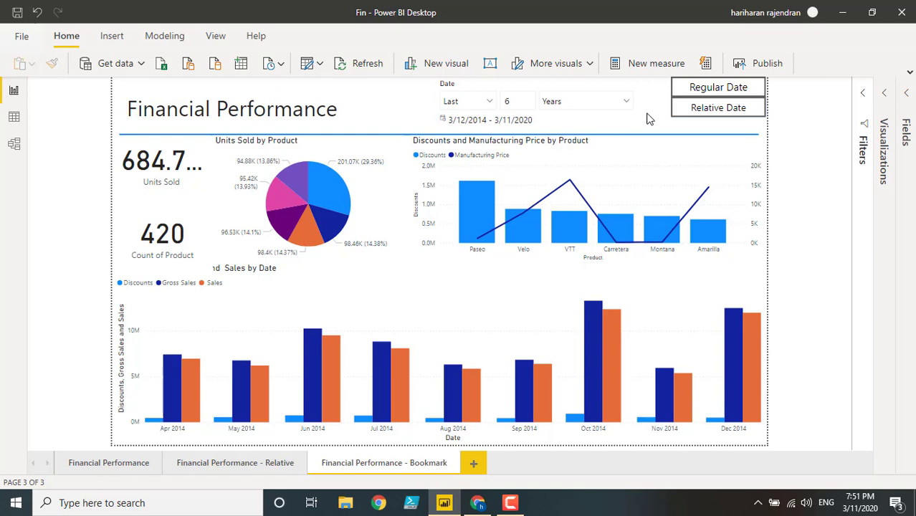
Add Date as a page filter and try advanced filtering with the 'is' operator
{"action": "left_click", "coordinate": [866, 94]}
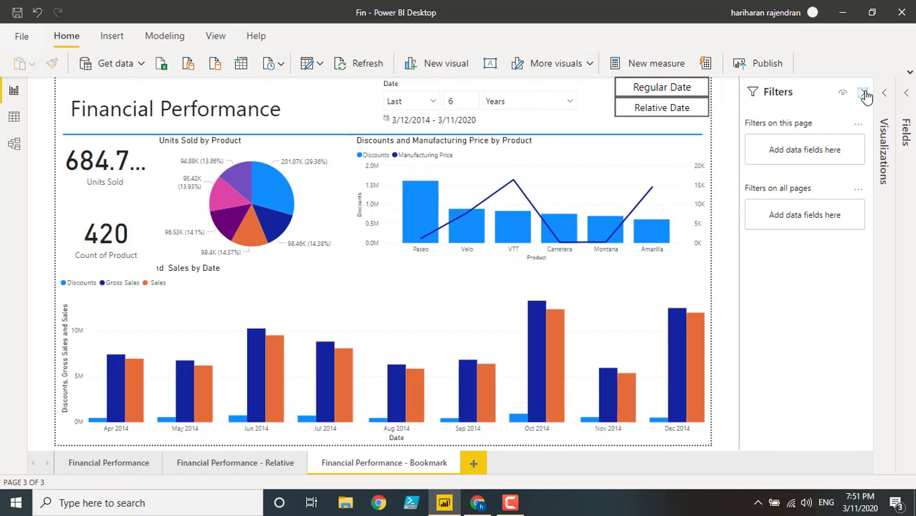
{"action": "left_click", "coordinate": [905, 100]}
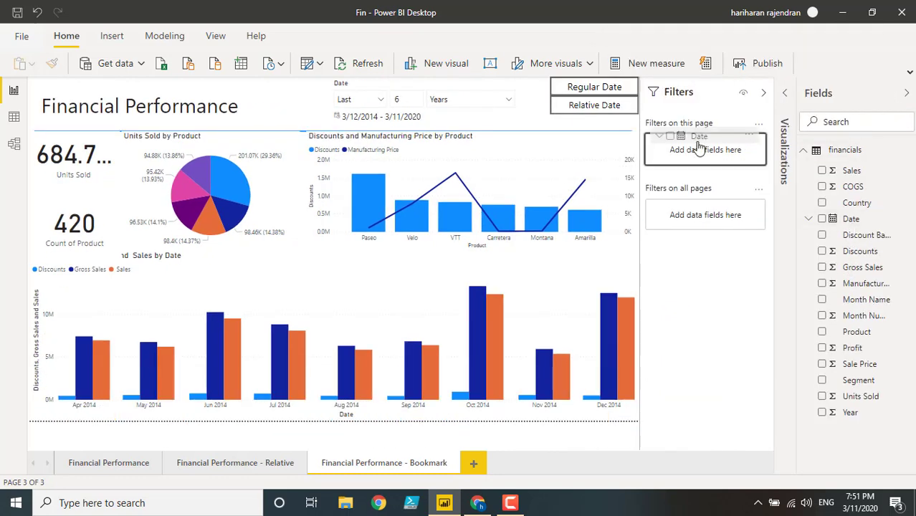
{"action": "left_click_drag", "start_coordinate": [708, 149], "coordinate": [695, 147]}
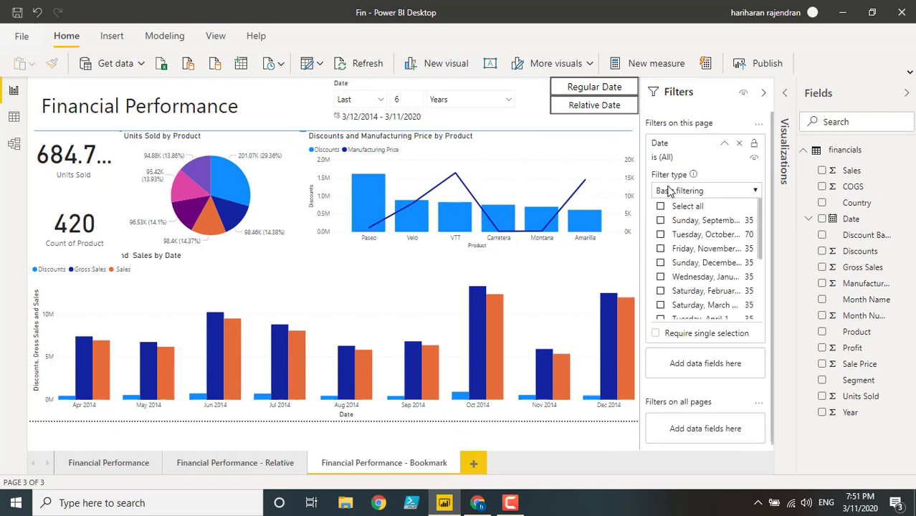
{"action": "left_click", "coordinate": [694, 192]}
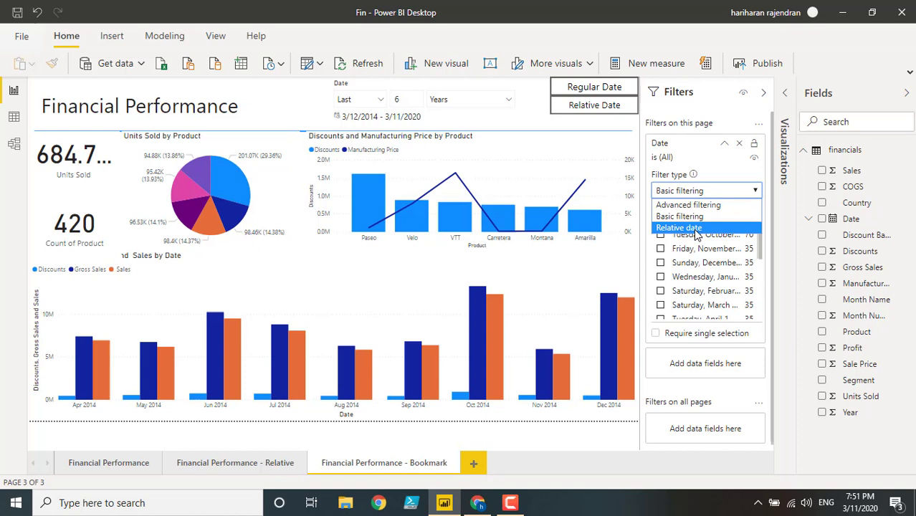
{"action": "left_click", "coordinate": [692, 206]}
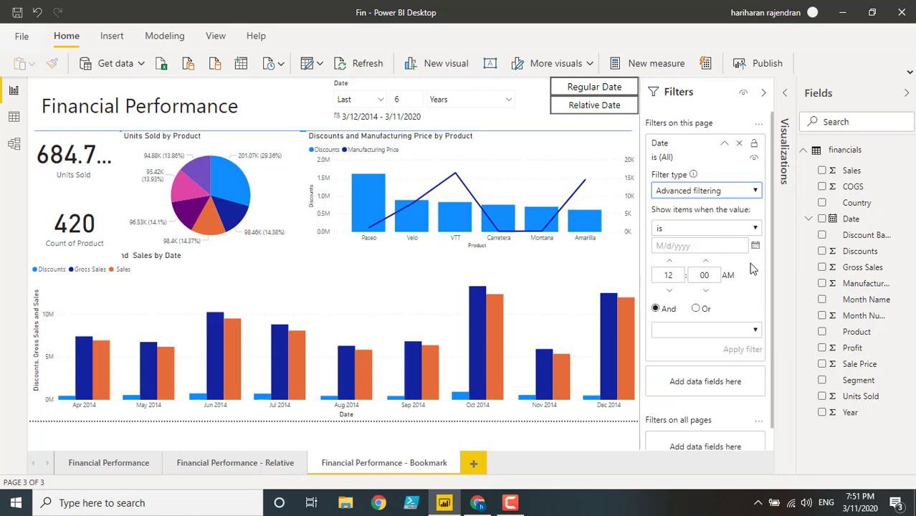
{"action": "left_click", "coordinate": [751, 231]}
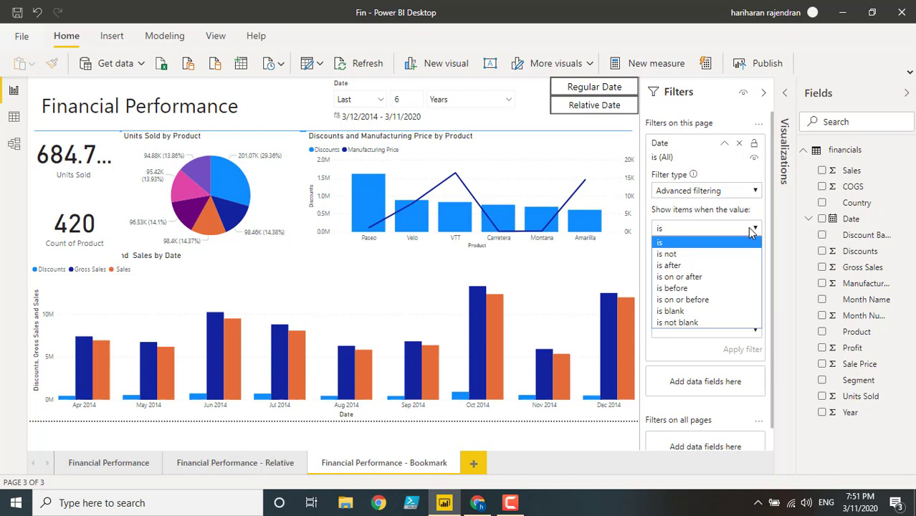
{"action": "left_click", "coordinate": [751, 214]}
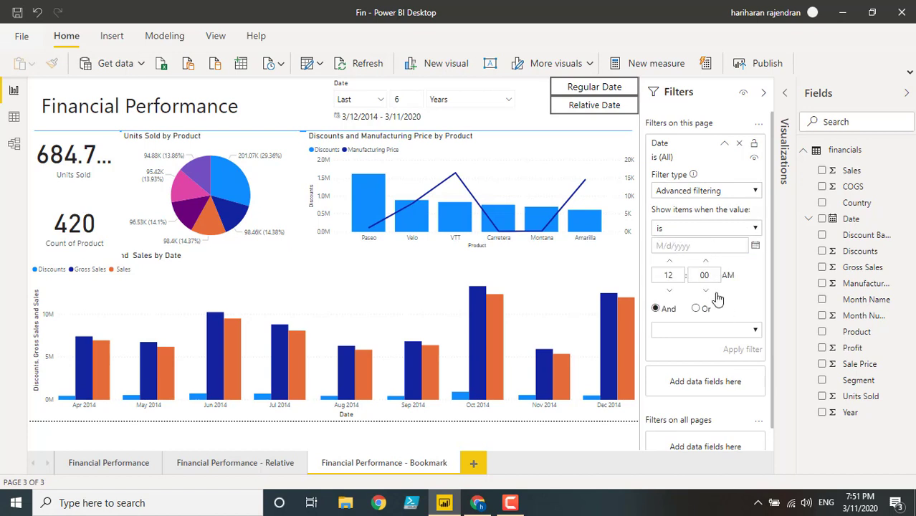
Change the Date filter type to Relative date, last 30 days including today
{"action": "left_click", "coordinate": [592, 92], "text": "ctrl"}
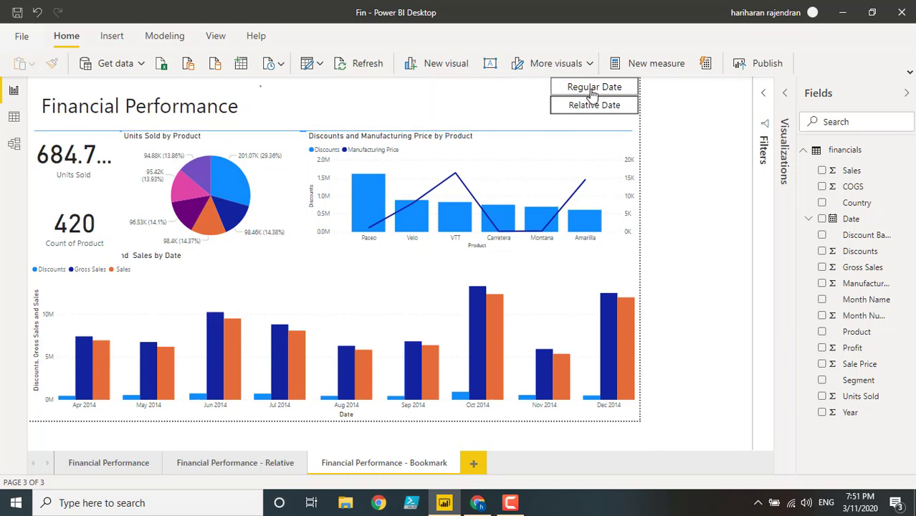
{"action": "left_click", "coordinate": [764, 96]}
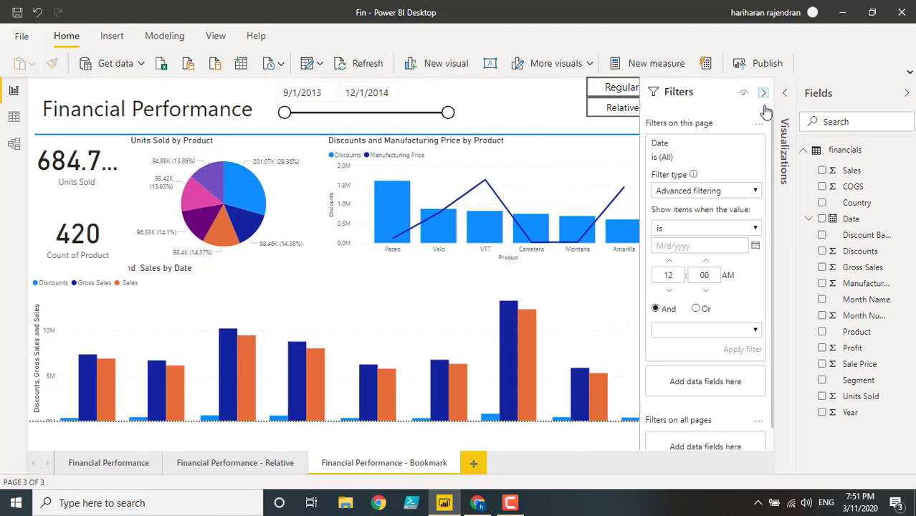
{"action": "left_click", "coordinate": [707, 190]}
{"action": "left_click", "coordinate": [693, 228]}
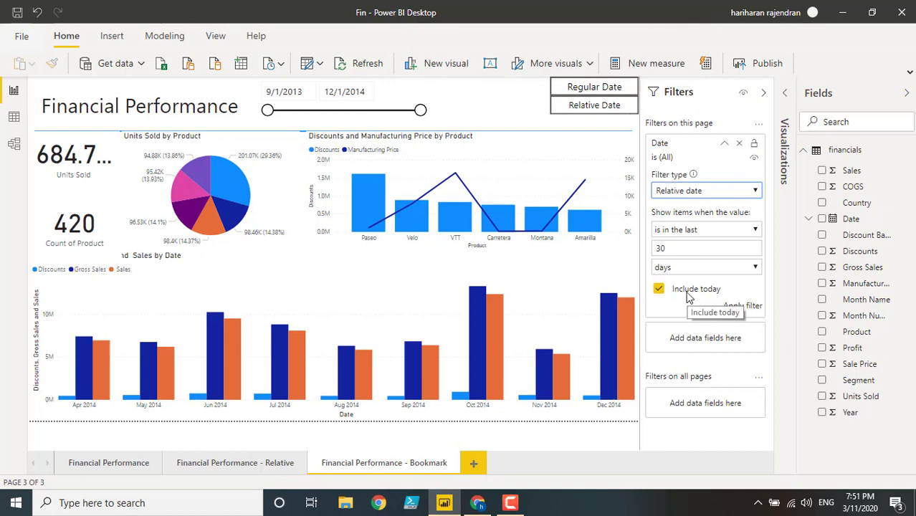
Open the published Fin report in the browser and inspect its Date filter's relative-date options
{"action": "left_click", "coordinate": [478, 504]}
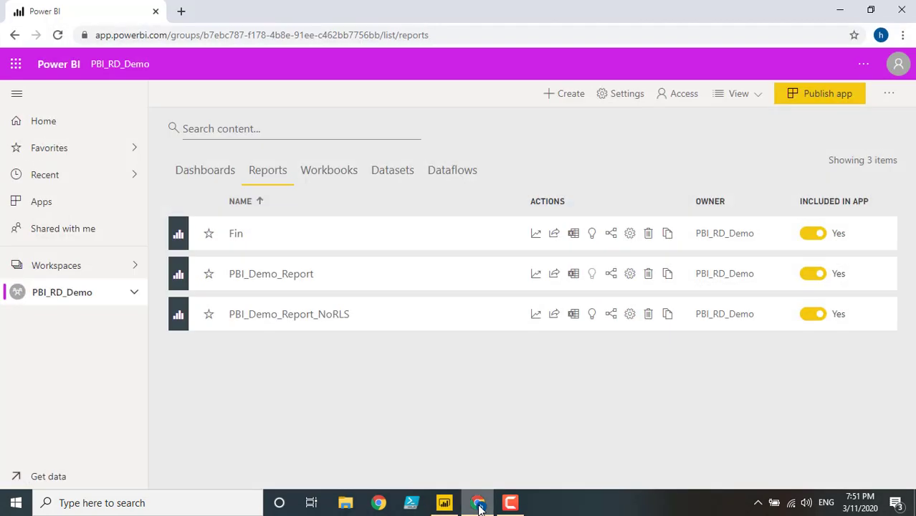
{"action": "left_click", "coordinate": [236, 234]}
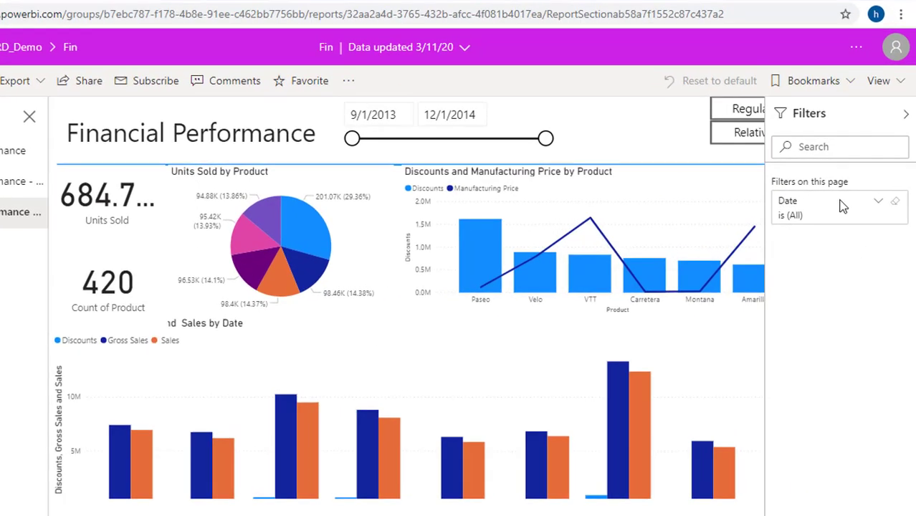
{"action": "left_click", "coordinate": [846, 205]}
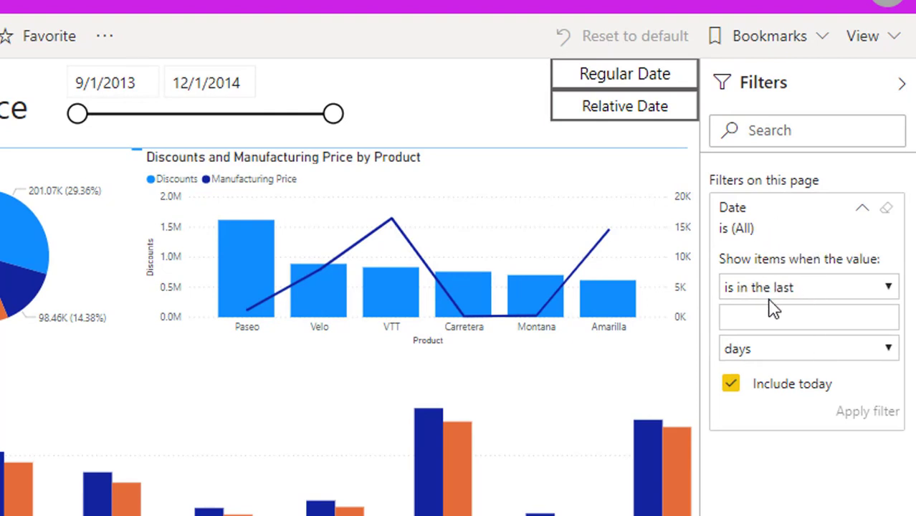
{"action": "left_click", "coordinate": [824, 291]}
{"action": "left_click", "coordinate": [824, 293]}
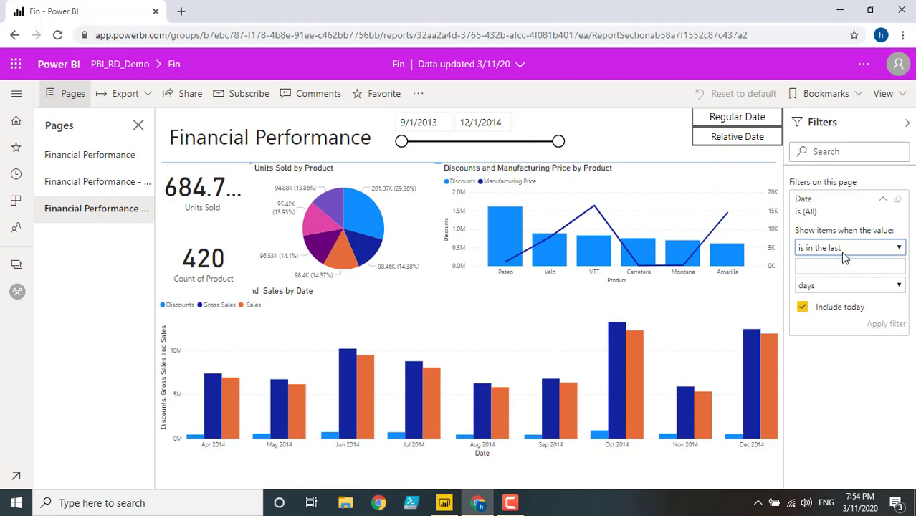
{"action": "left_click", "coordinate": [445, 503]}
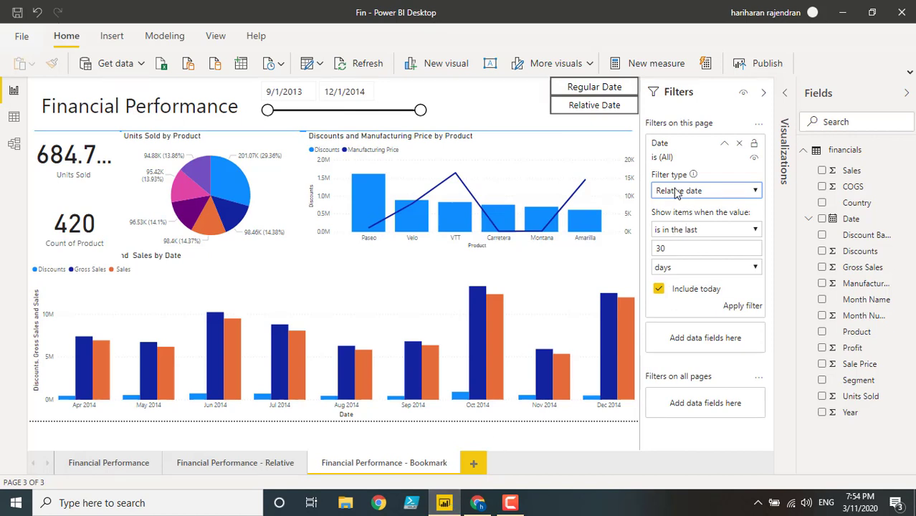
{"action": "left_click", "coordinate": [726, 195]}
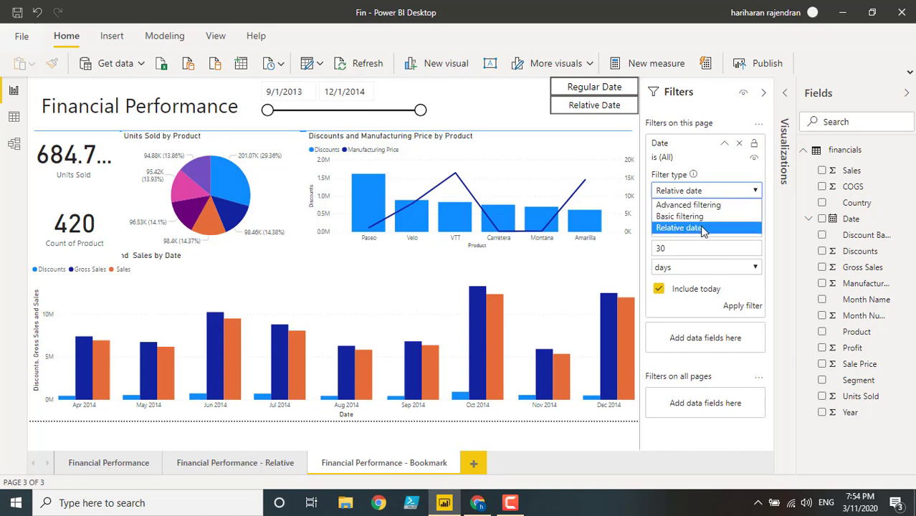
{"action": "left_click", "coordinate": [505, 104]}
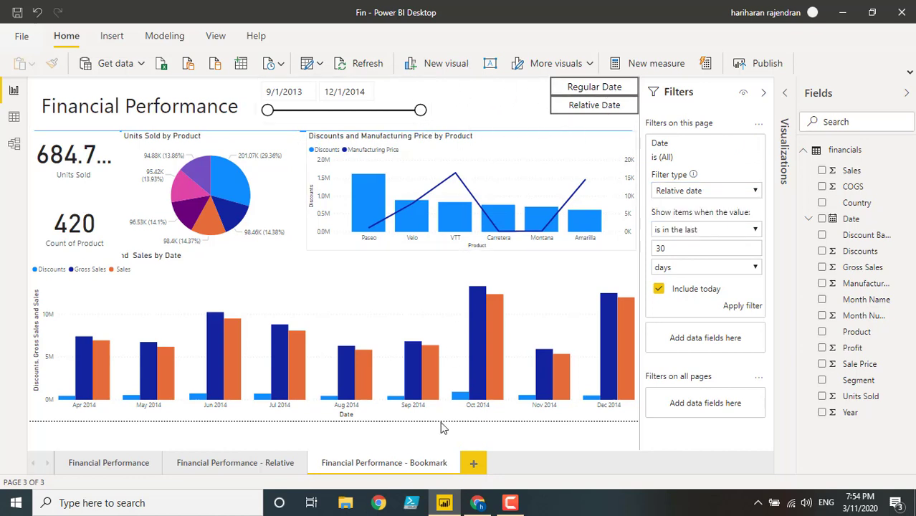
{"action": "left_click", "coordinate": [478, 502]}
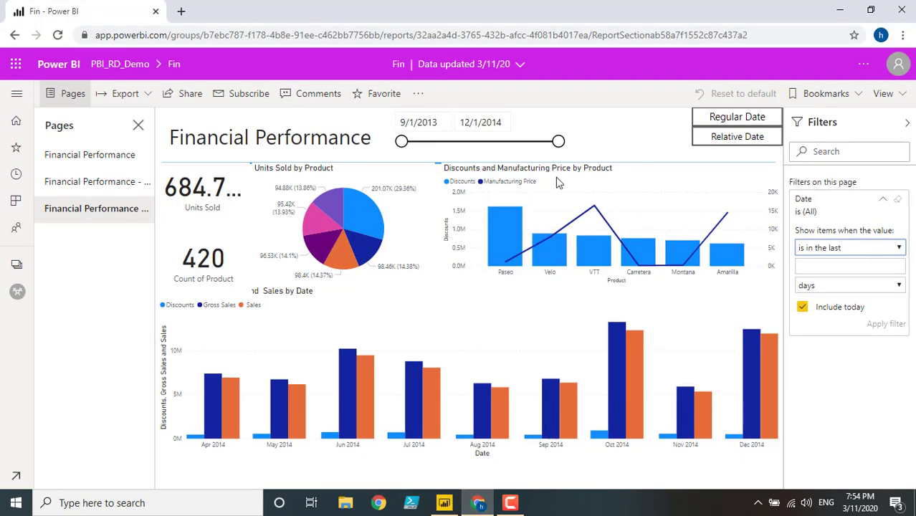
Return to the PBI_RD_Demo workspace and show its Reports list
{"action": "left_click", "coordinate": [18, 291]}
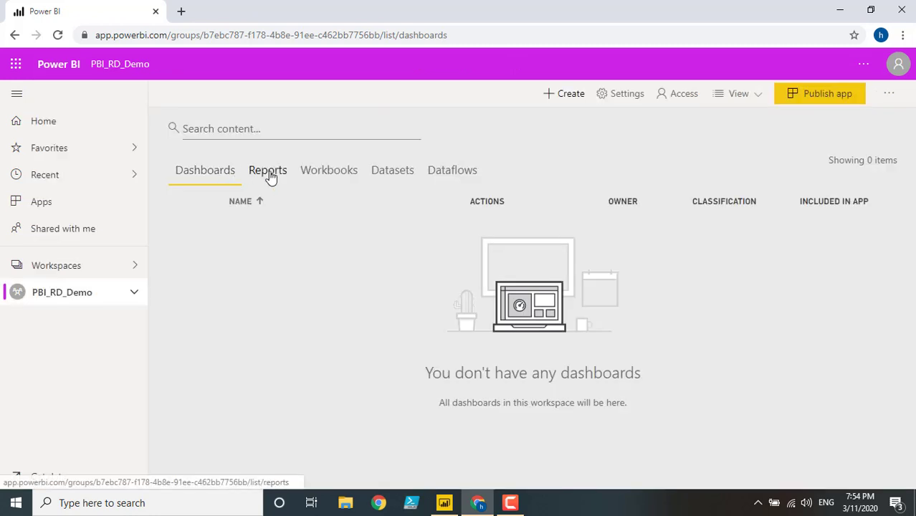
{"action": "left_click", "coordinate": [271, 175]}
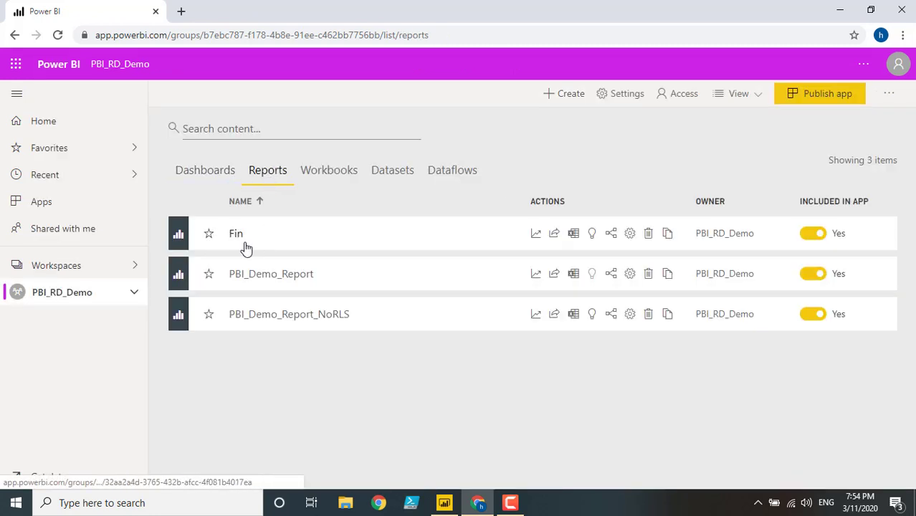
Enable 'Allow users to change filter types' in Fin's settings, save, and reload the page
{"action": "left_click", "coordinate": [631, 233]}
{"action": "scroll", "coordinate": [785, 387], "scroll_direction": "down", "scroll_amount": 5}
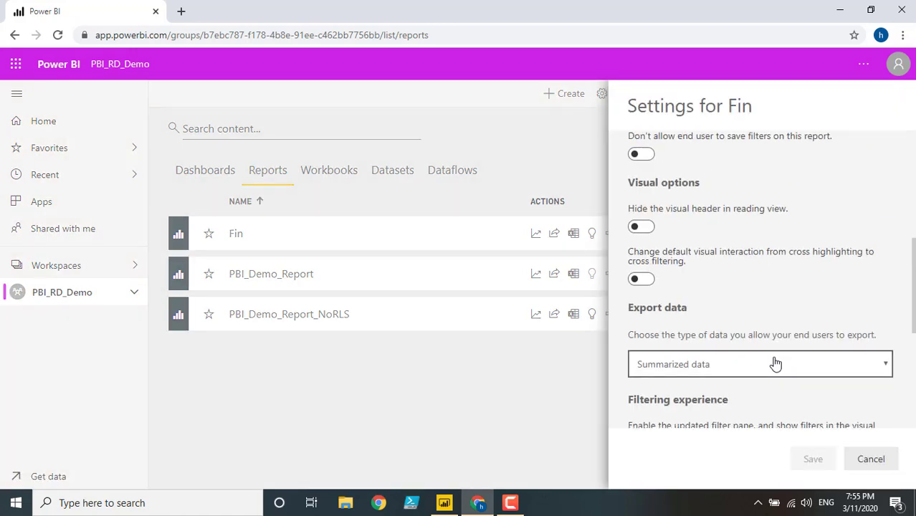
{"action": "scroll", "coordinate": [768, 352], "scroll_direction": "down", "scroll_amount": 2}
{"action": "scroll", "coordinate": [688, 237], "scroll_direction": "down", "scroll_amount": 2}
{"action": "scroll", "coordinate": [609, 172], "scroll_direction": "up", "scroll_amount": 1}
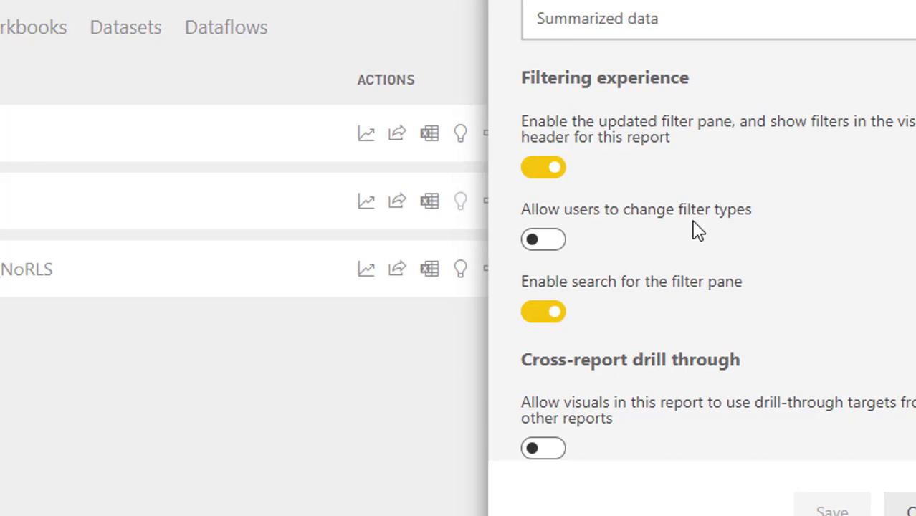
{"action": "left_click", "coordinate": [550, 242]}
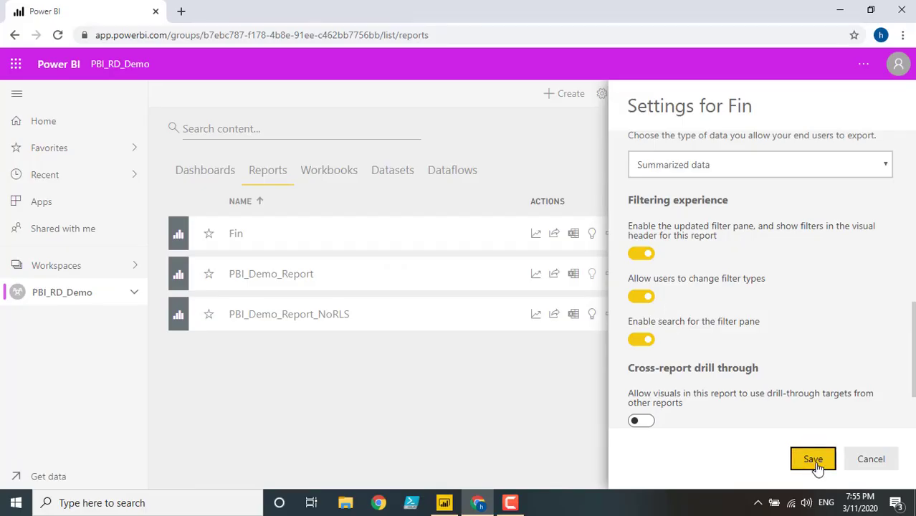
{"action": "left_click", "coordinate": [813, 460]}
{"action": "left_click", "coordinate": [59, 36]}
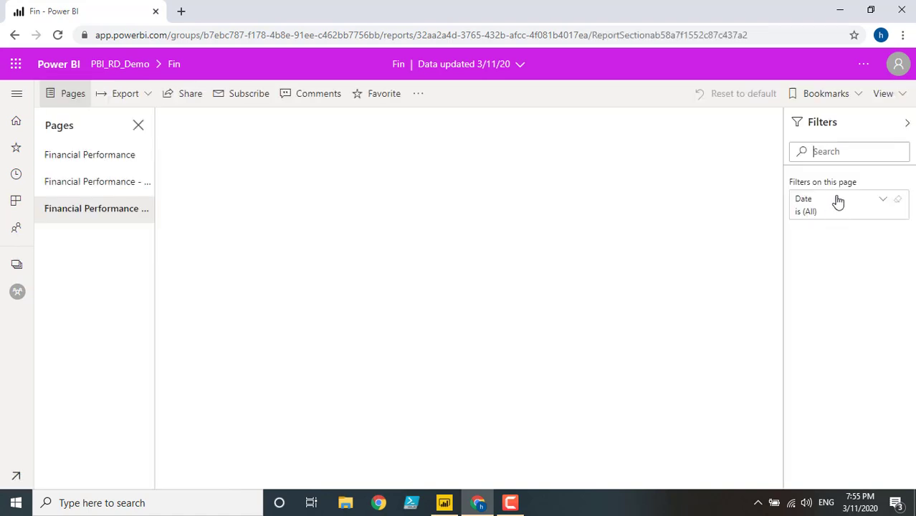
Expand Fin's Date filter card and view its advanced, basic and relative date filter types
{"action": "left_click", "coordinate": [839, 202]}
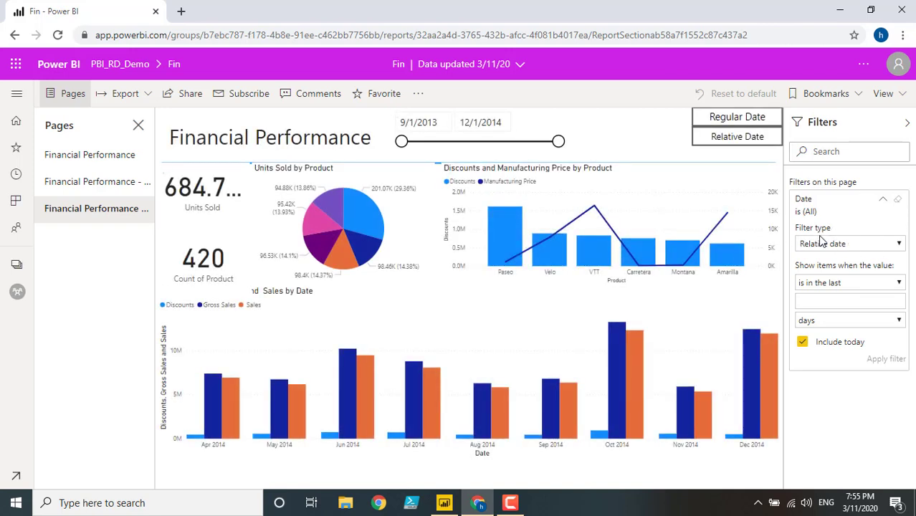
{"action": "left_click", "coordinate": [844, 245]}
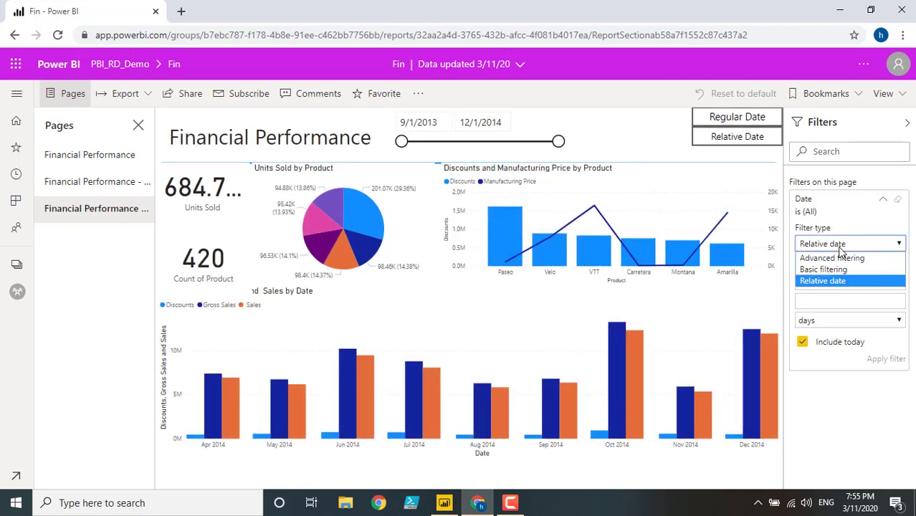